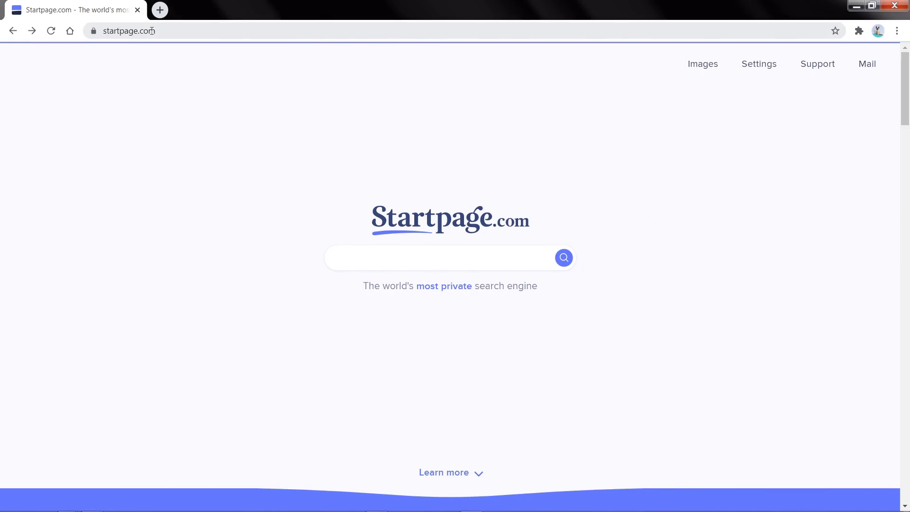
# - Go to deftpdf.com and open the Split PDF by bookmarks tool from All tools
pyautogui.click(150, 31)
pyautogui.write('deft')
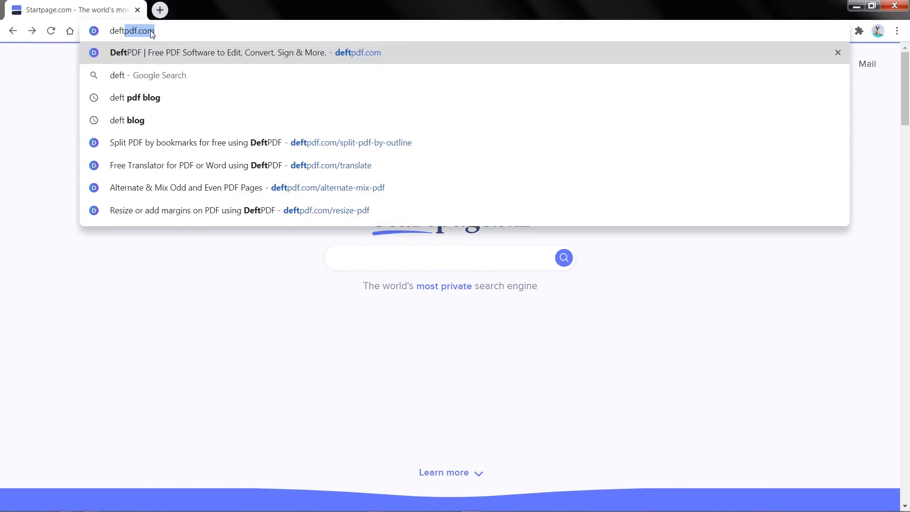
pyautogui.click(154, 54)
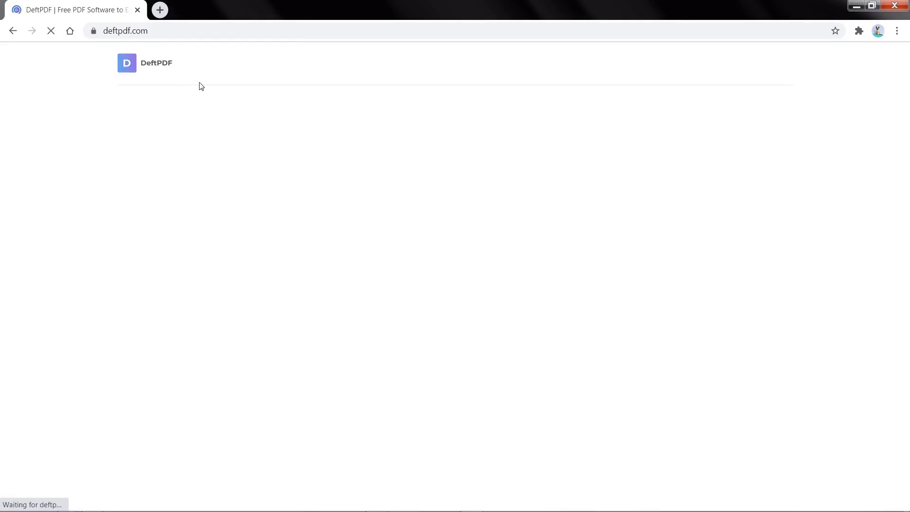
pyautogui.click(242, 66)
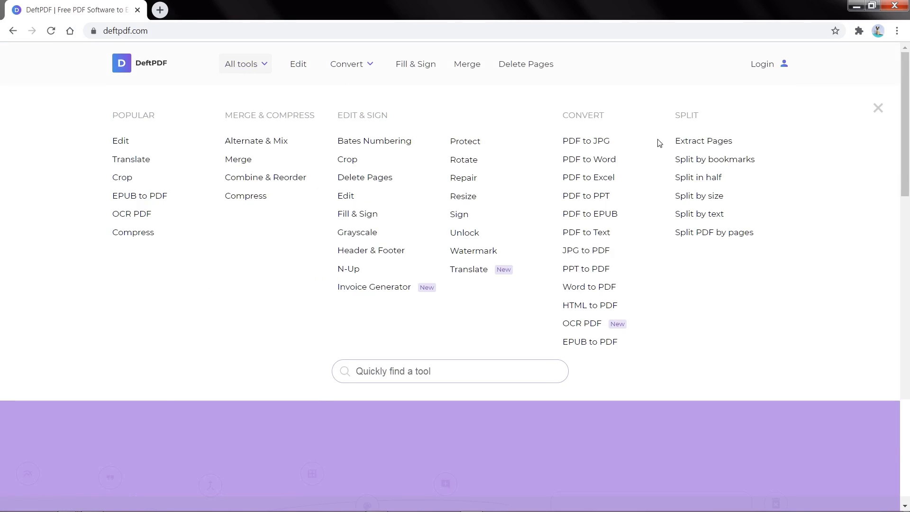
pyautogui.click(687, 161)
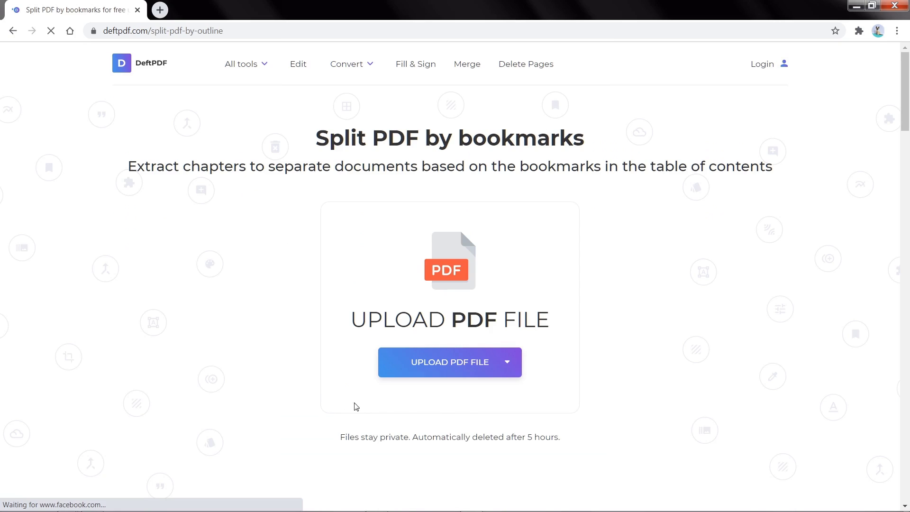
# - Upload the 'bookmarks' PDF from the computer to list its bookmark outline
pyautogui.click(508, 369)
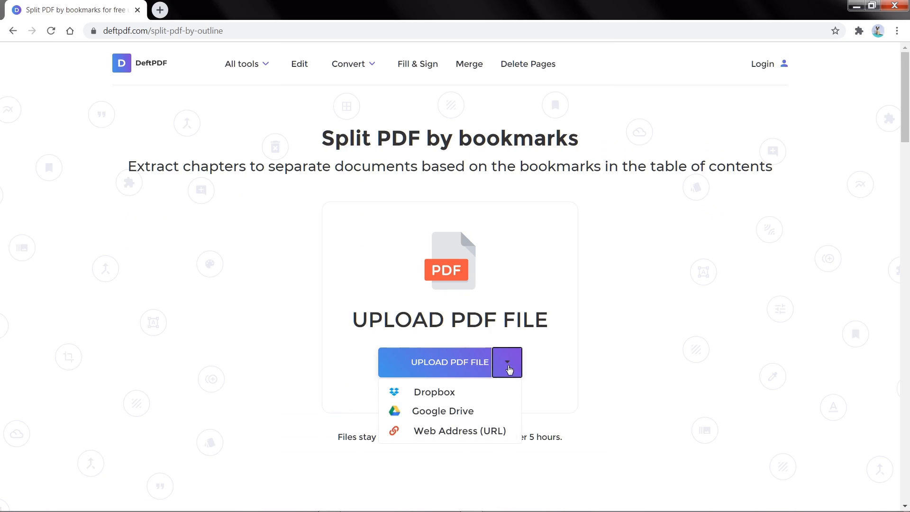
pyautogui.click(509, 369)
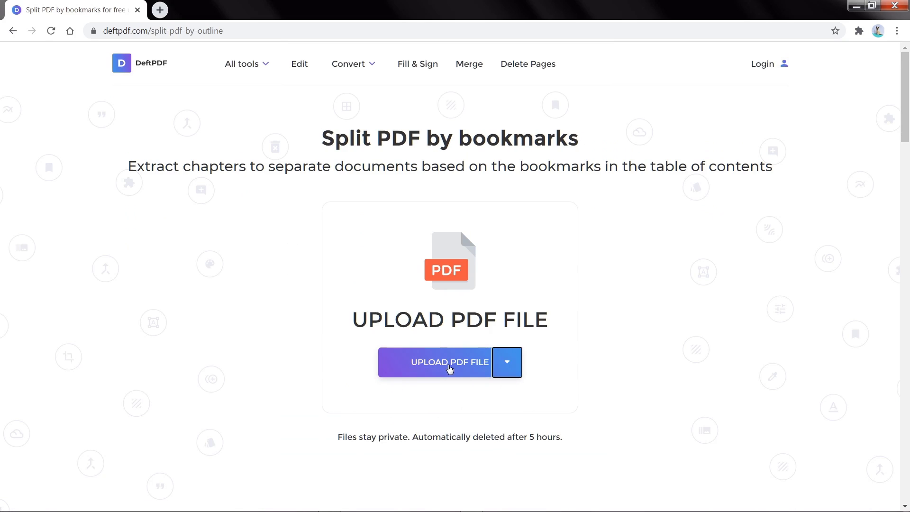
pyautogui.click(449, 362)
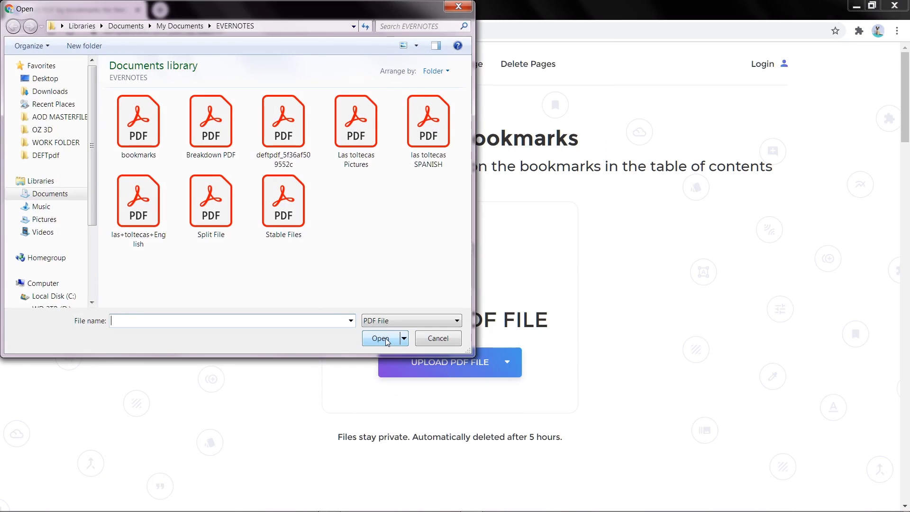
pyautogui.click(145, 120)
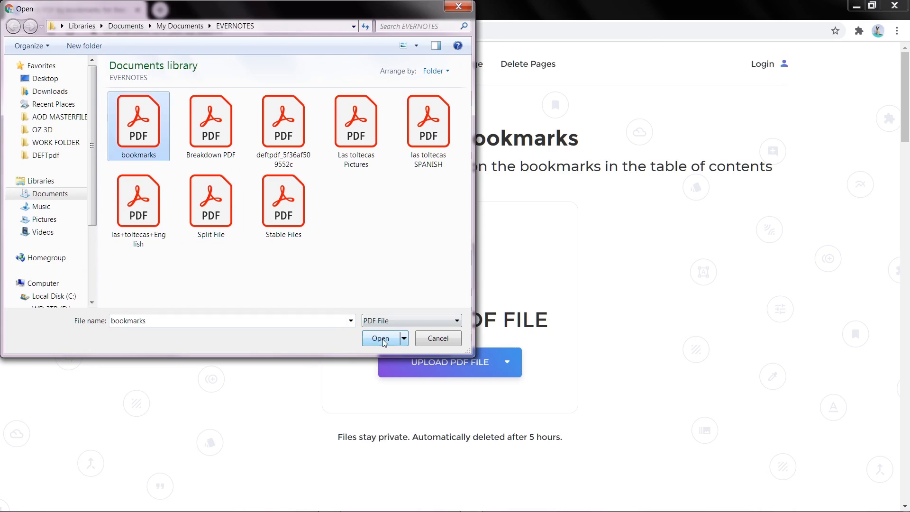
pyautogui.click(381, 339)
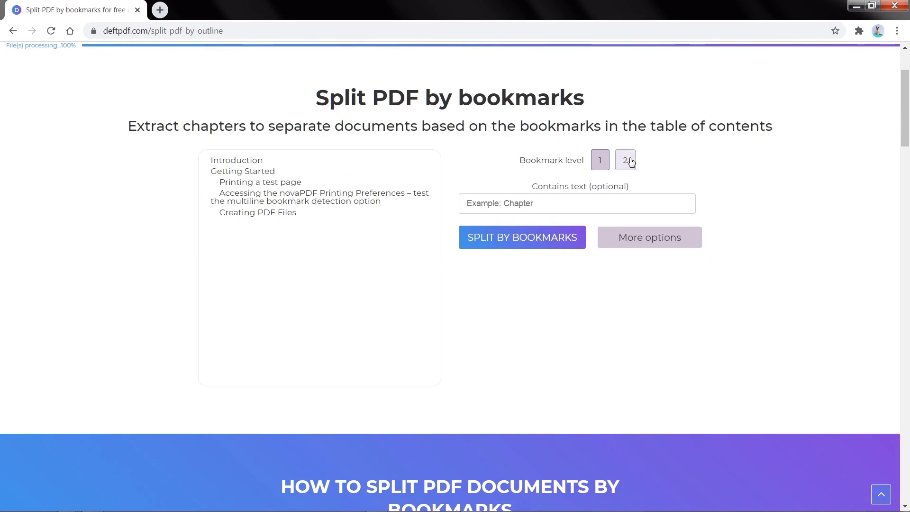
# - Keep bookmark level 1 and filter bookmarks to those containing 'PDF'
pyautogui.click(625, 160)
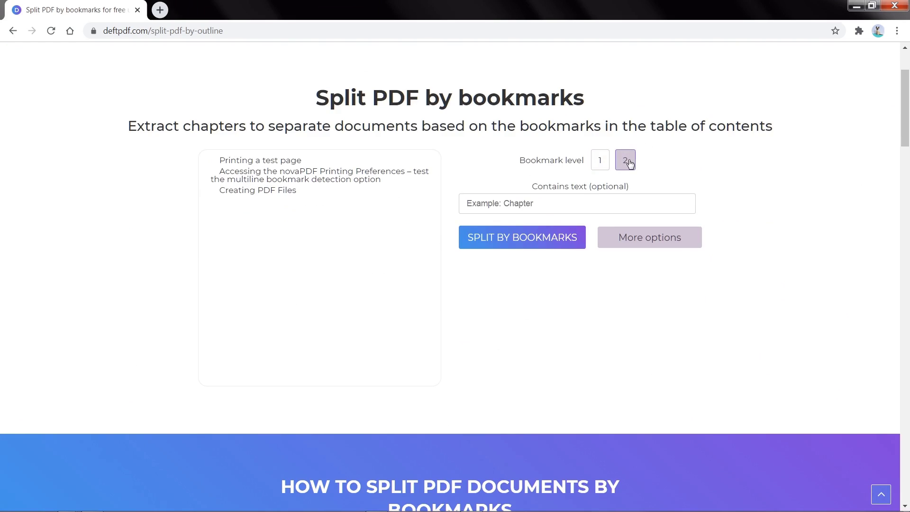
pyautogui.click(600, 161)
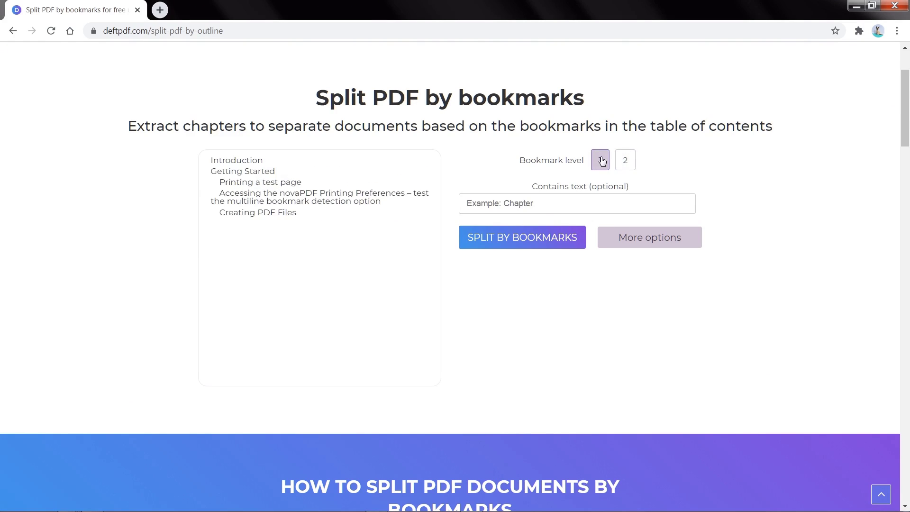
pyautogui.click(498, 206)
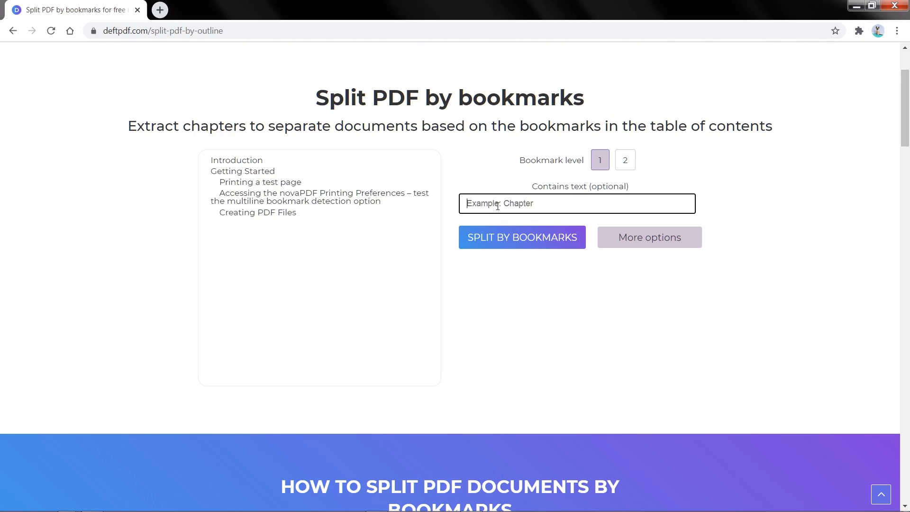
pyautogui.write('PDF')
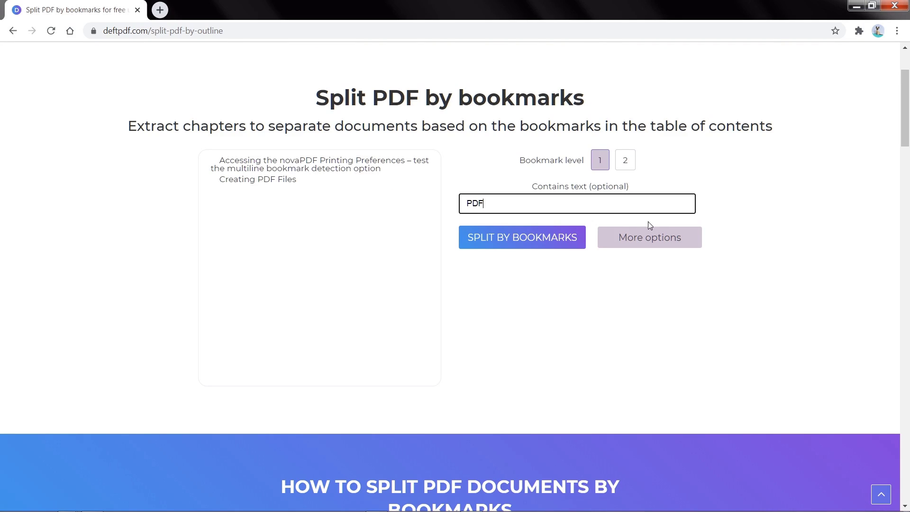
# - Include an extra page at the end, name results 'SPLIT', and run the split
pyautogui.click(685, 241)
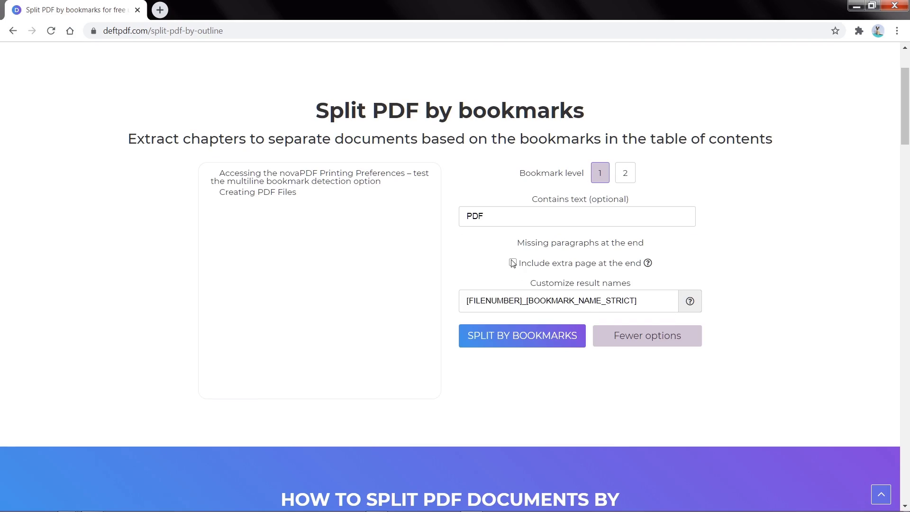
pyautogui.moveTo(639, 299); pyautogui.dragTo(472, 305)
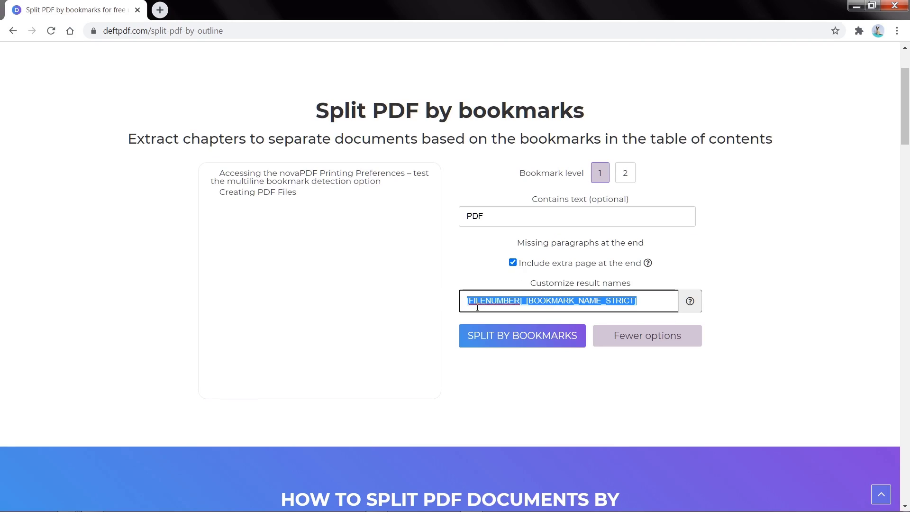
pyautogui.write('SPLIT')
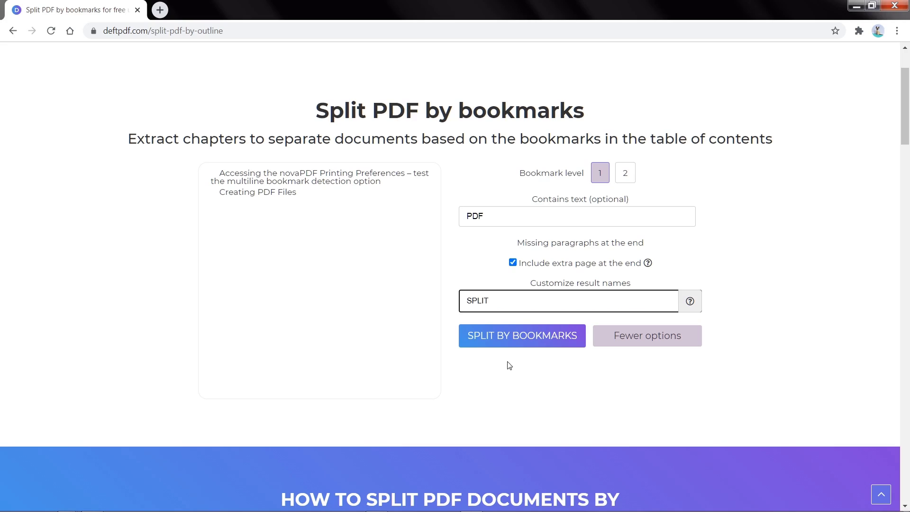
pyautogui.click(511, 337)
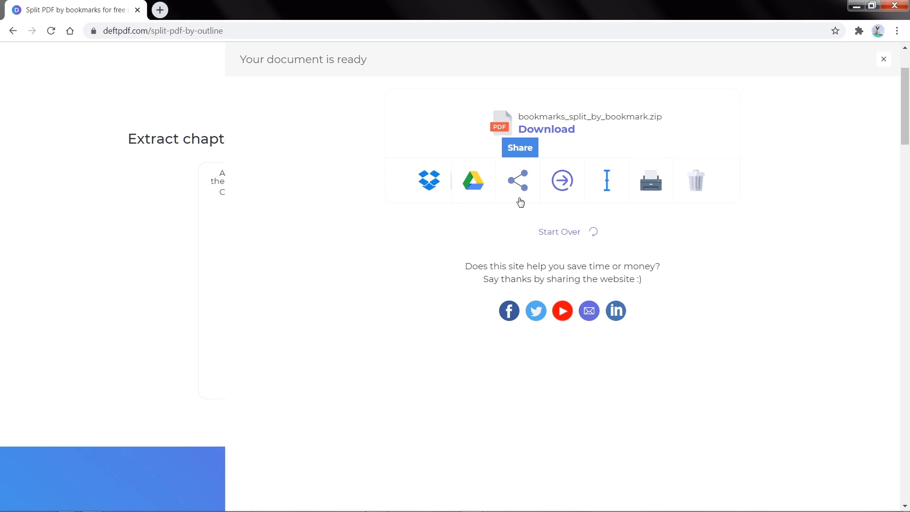
# - Download and save bookmarks_split_by_bookmark.zip
pyautogui.click(549, 137)
pyautogui.click(661, 400)
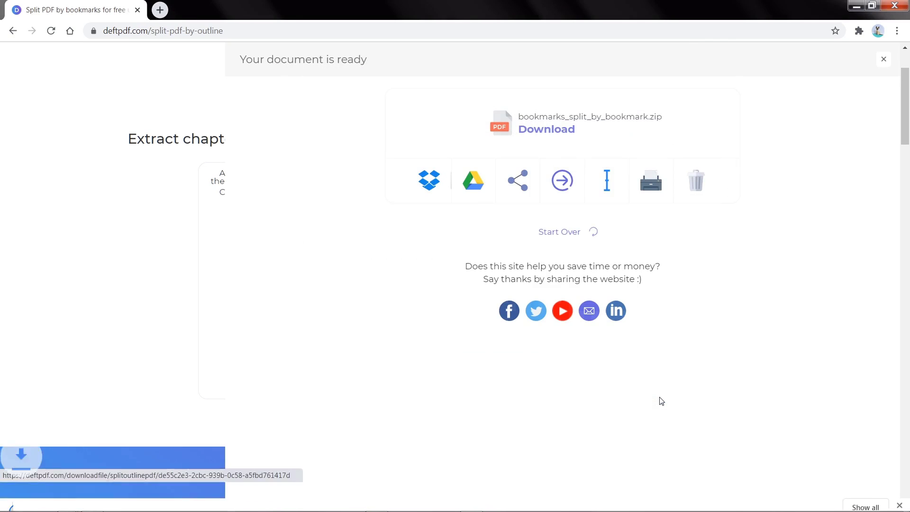